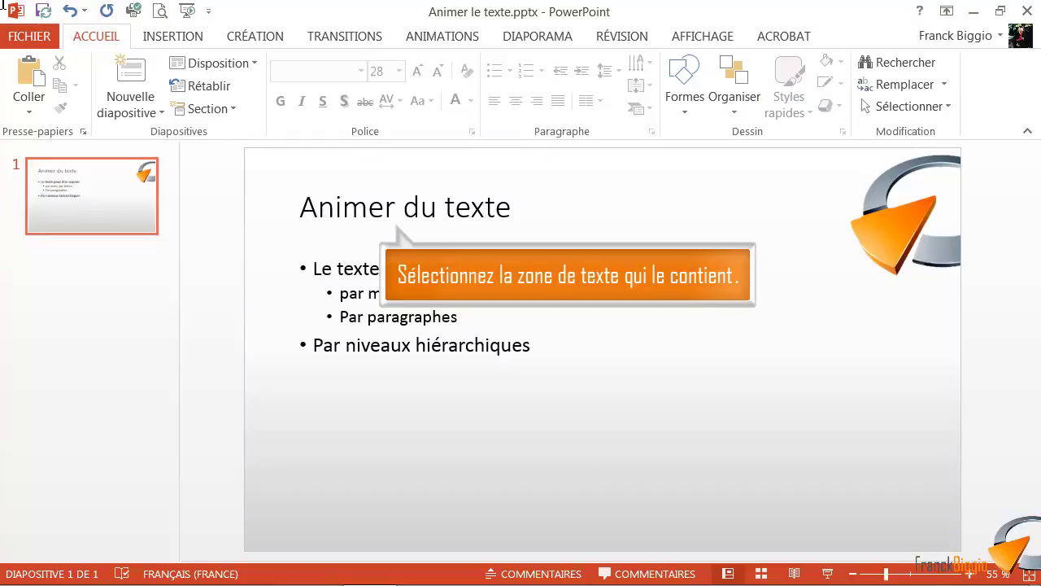
Apply the Entrée brusque entrance animation to the 'Animer du texte' slide title.
left_click(427, 217)
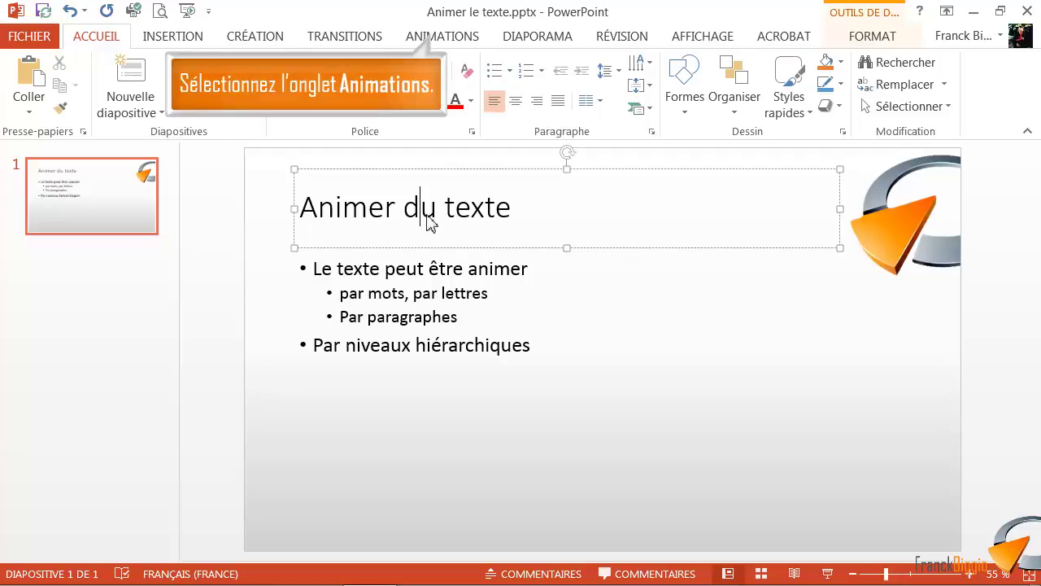
left_click(433, 43)
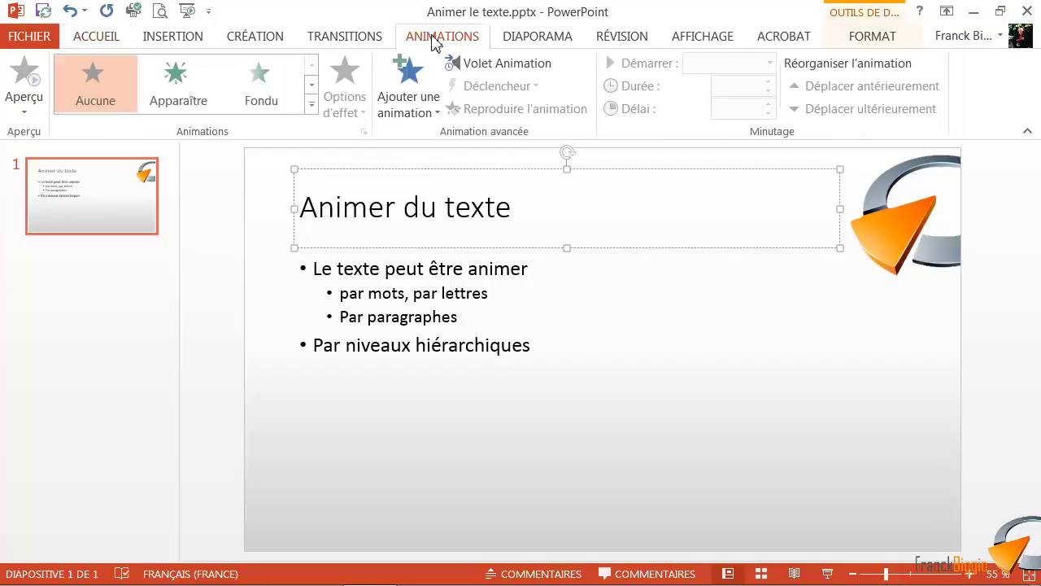
left_click(311, 104)
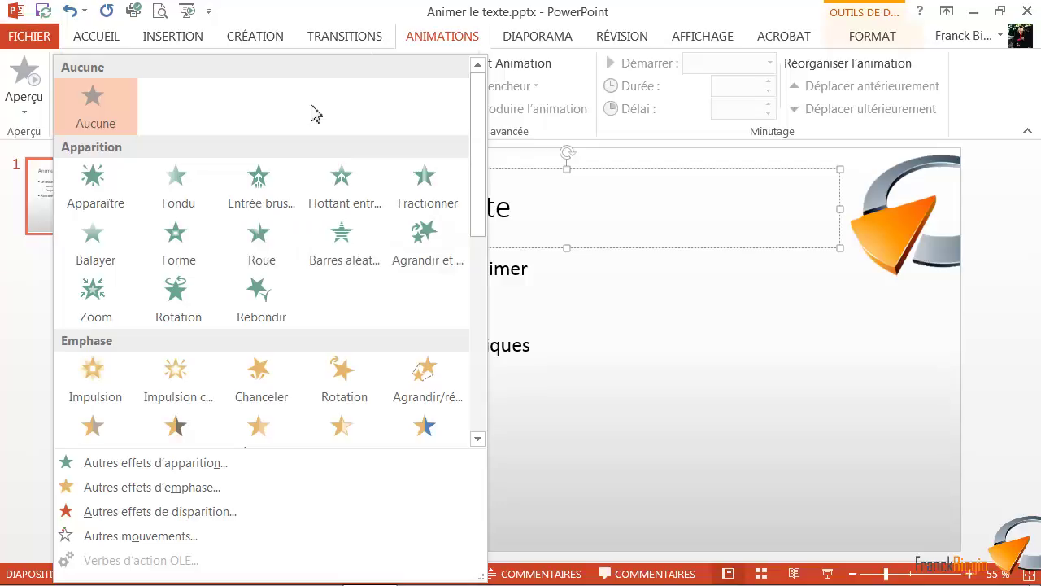
left_click(257, 203)
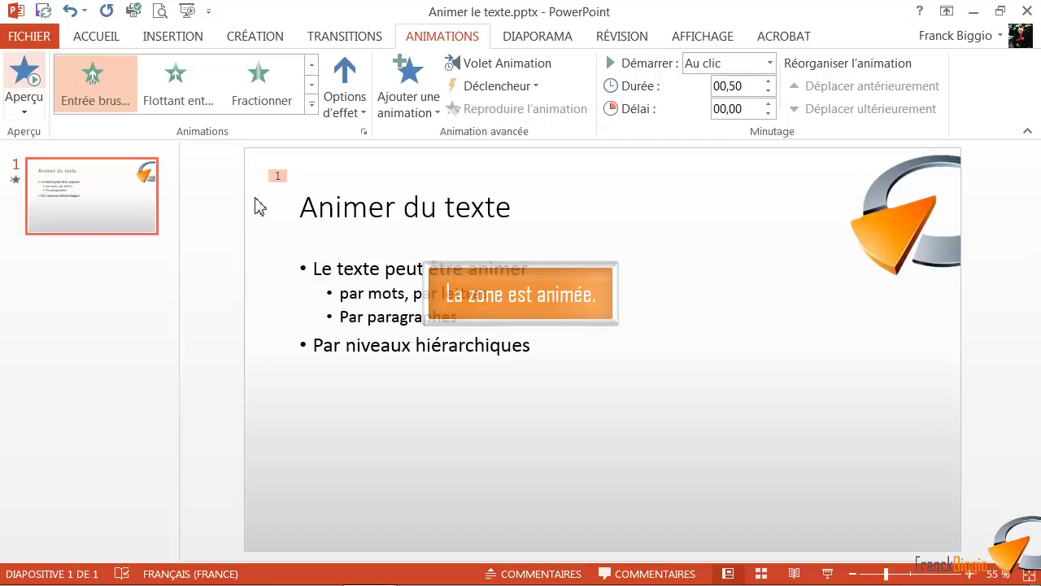
Preview the title's fly-in, then open the Entrée brusque effect options dialog.
left_click(33, 86)
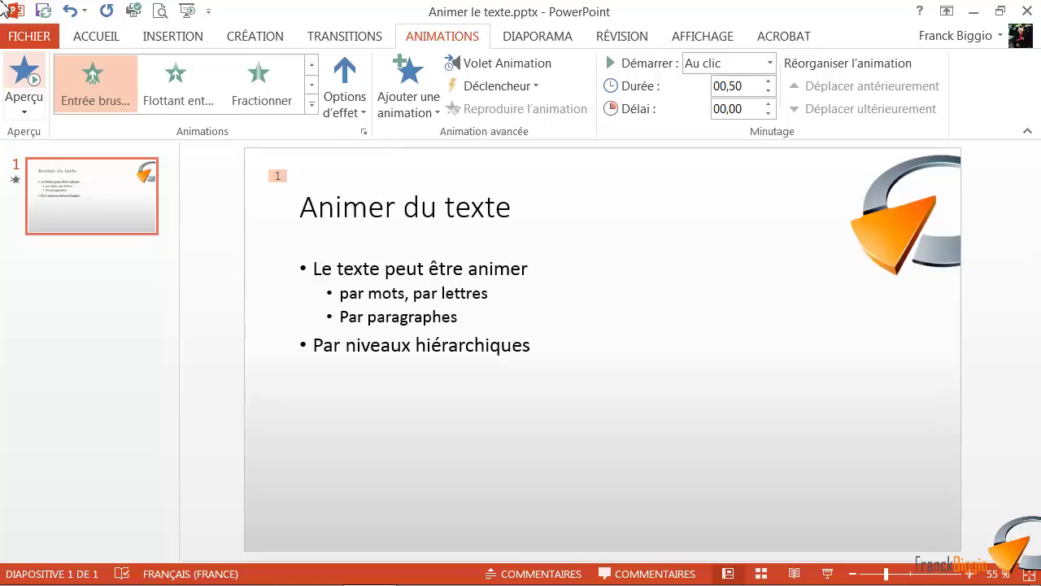
left_click(364, 133)
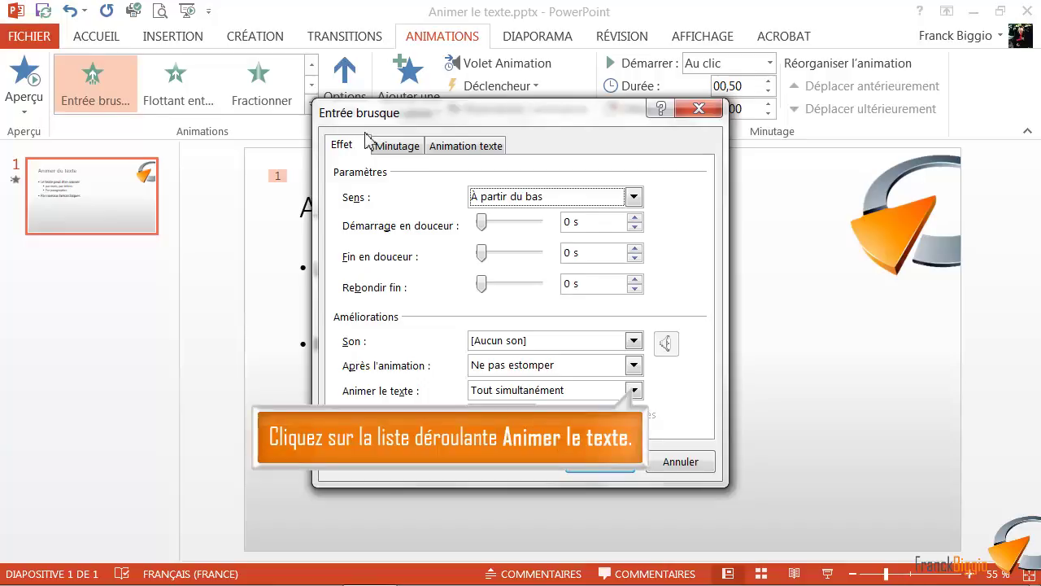
Set the title's Animer le texte option to Par mot.
left_click(633, 391)
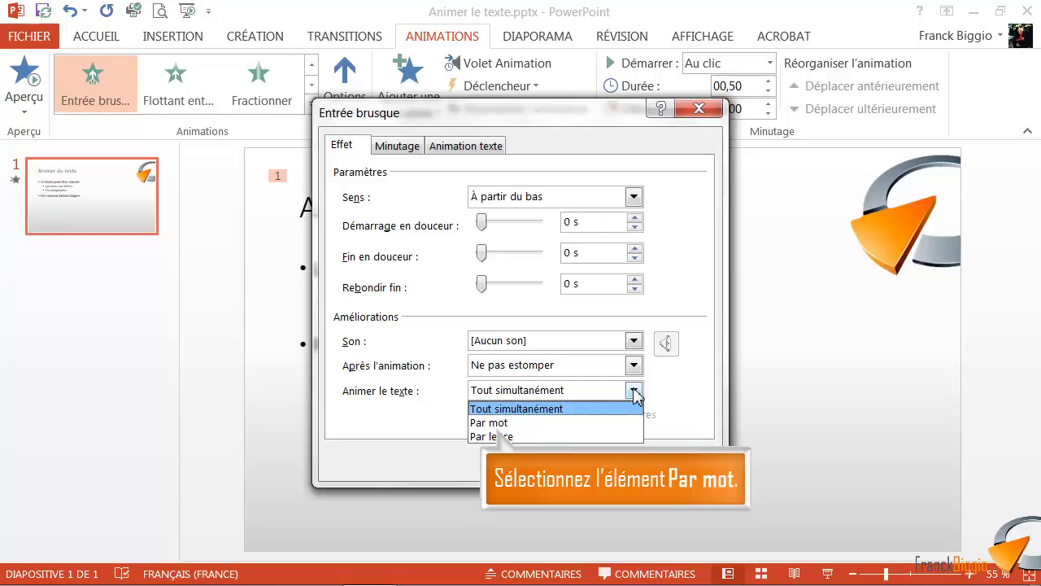
left_click(601, 422)
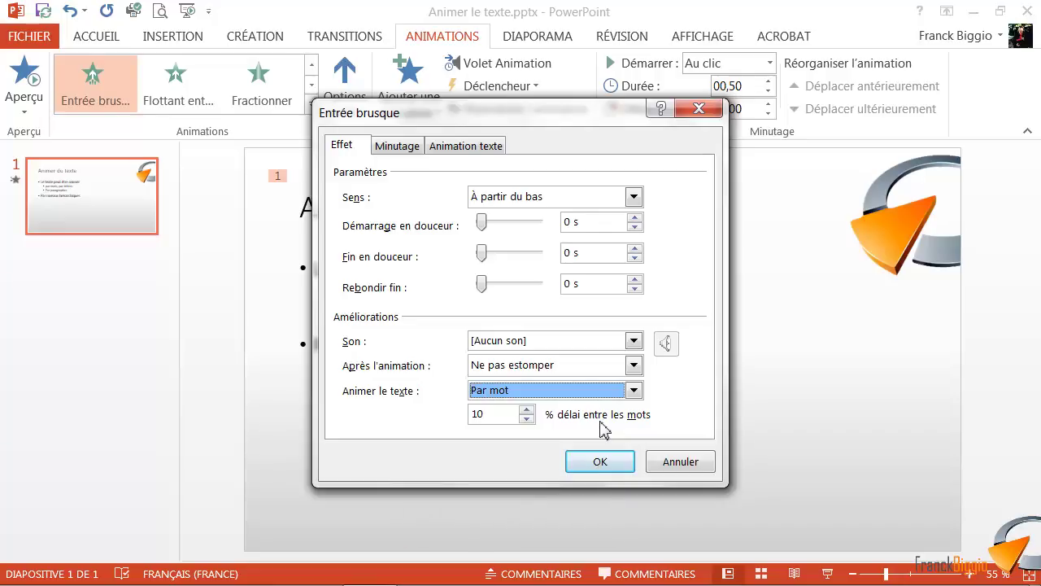
left_click(601, 462)
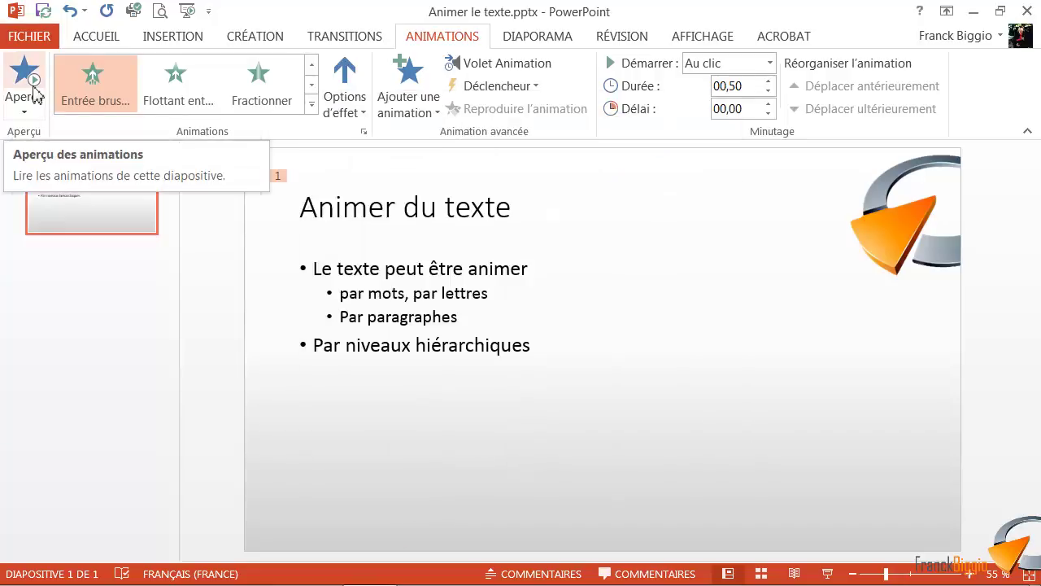
left_click(34, 94)
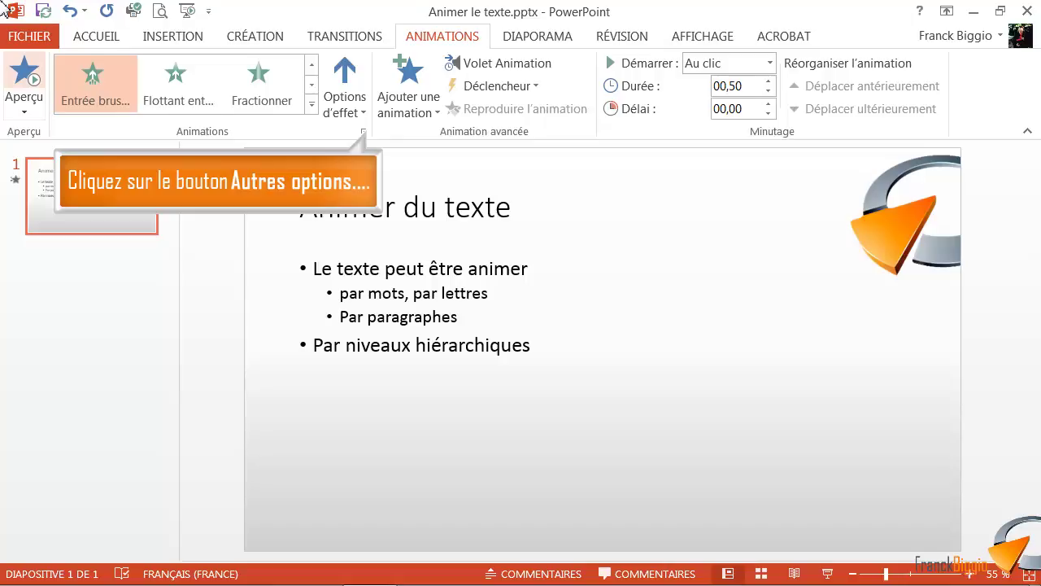
Change the title's Animer le texte to Par lettre, confirm, and preview it.
left_click(364, 132)
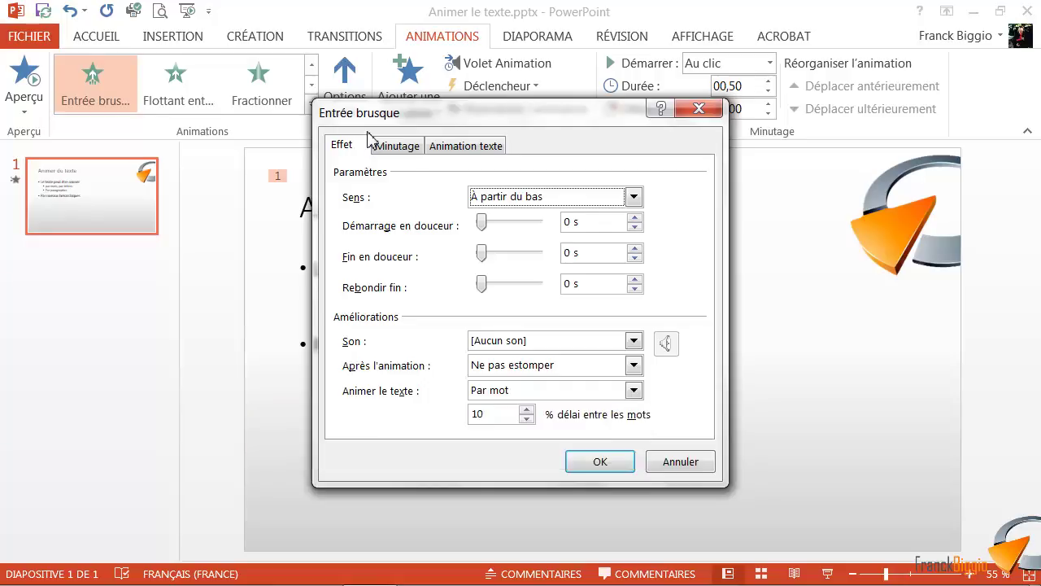
left_click(634, 391)
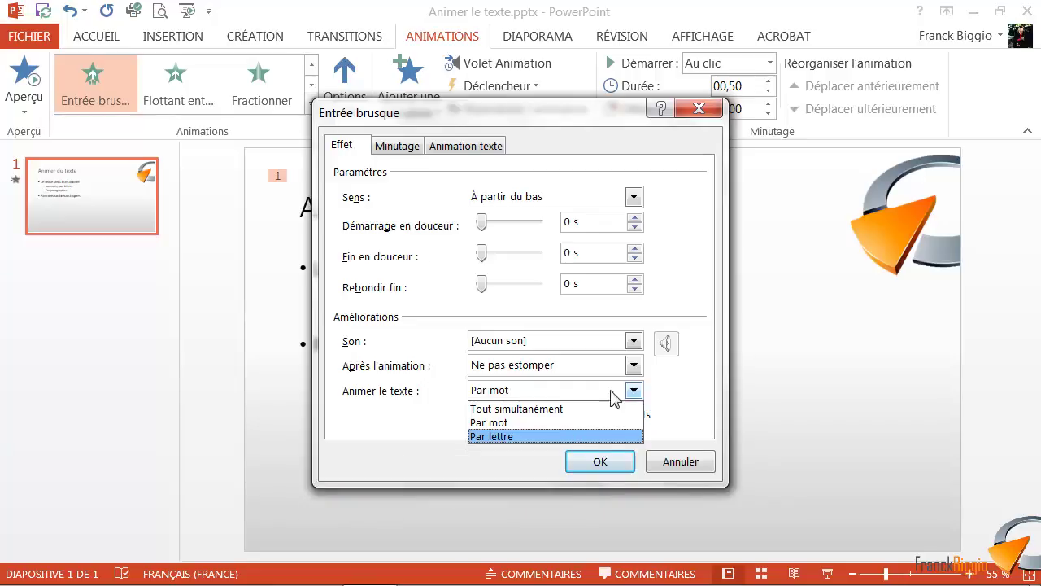
left_click(578, 436)
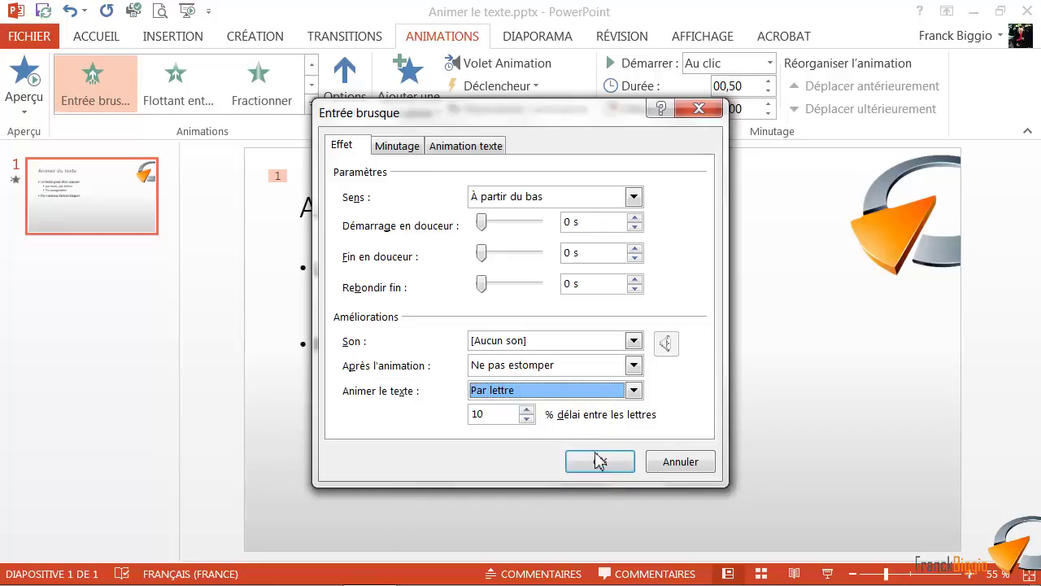
left_click(599, 461)
left_click(25, 87)
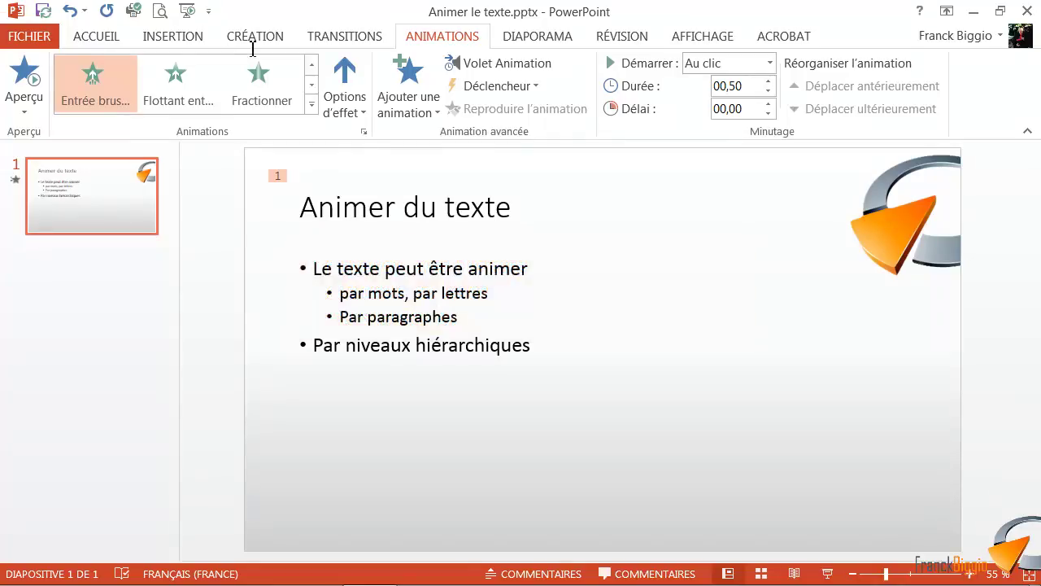
Apply the Entrée brusque entrance to the bulleted body text.
left_click(391, 295)
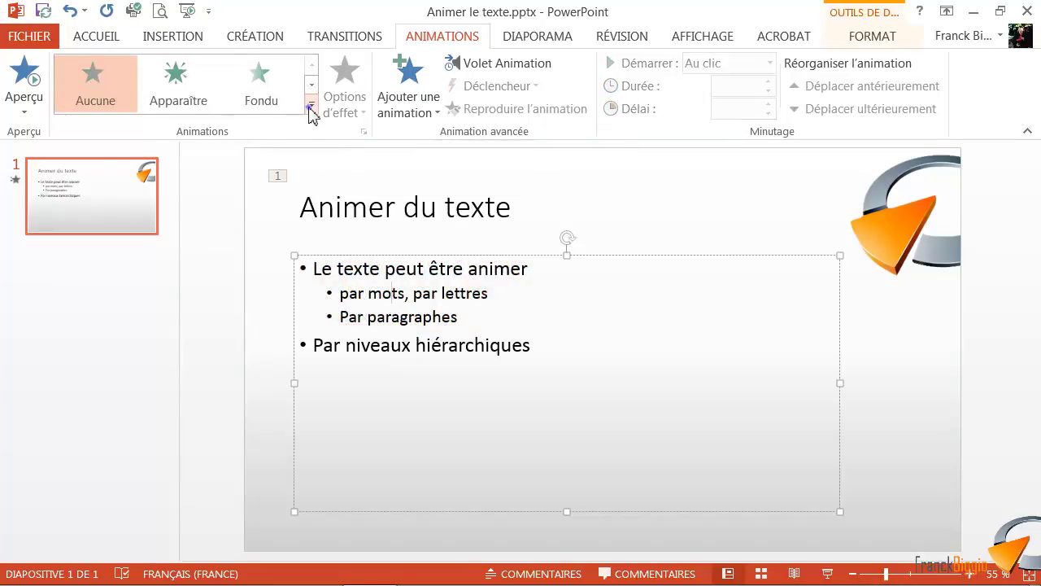
left_click(311, 106)
left_click(259, 187)
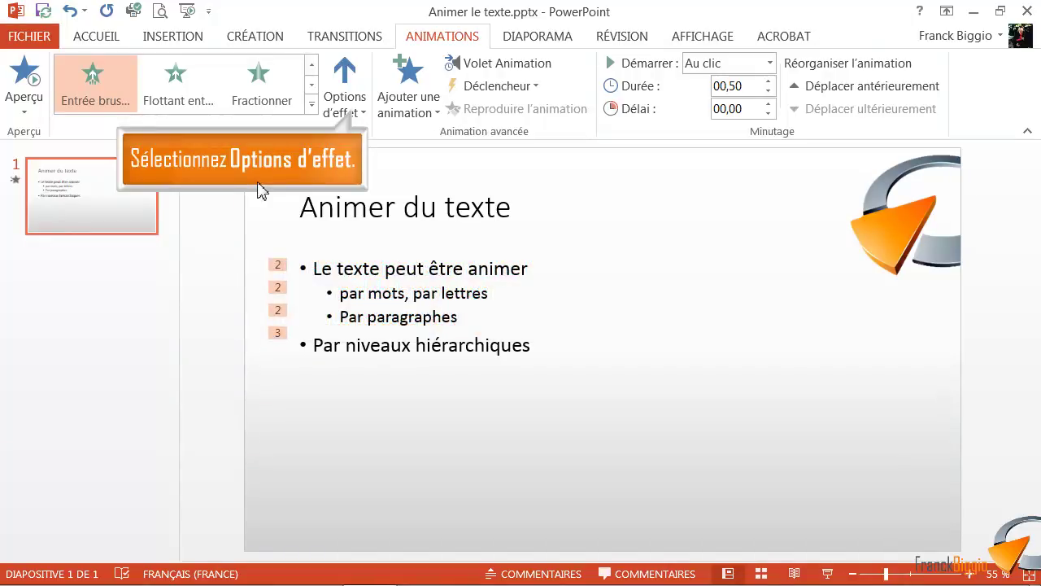
Set the bullets' sequence to Comme un seul objet and preview the result.
left_click(356, 115)
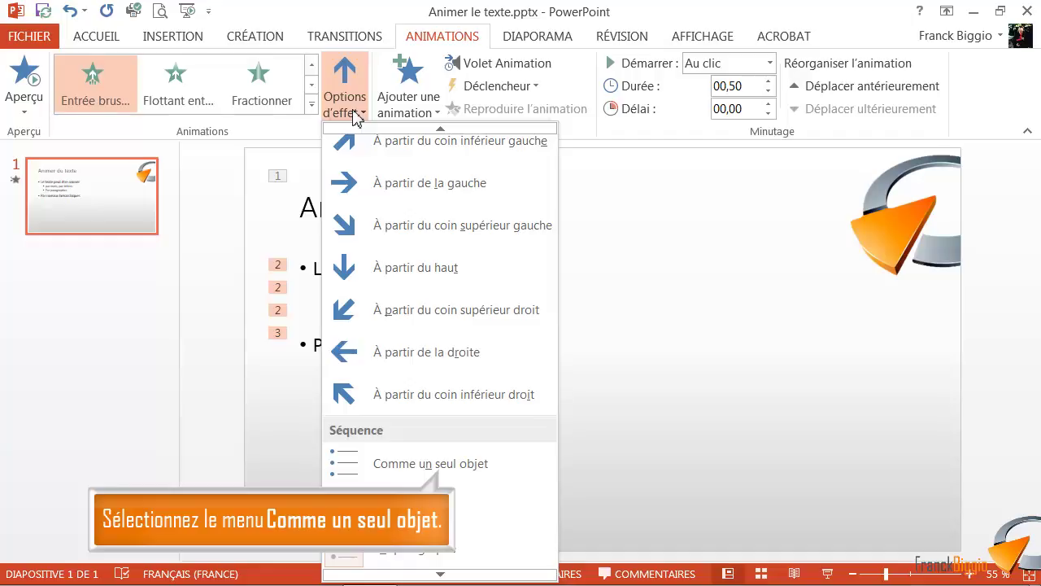
left_click(437, 465)
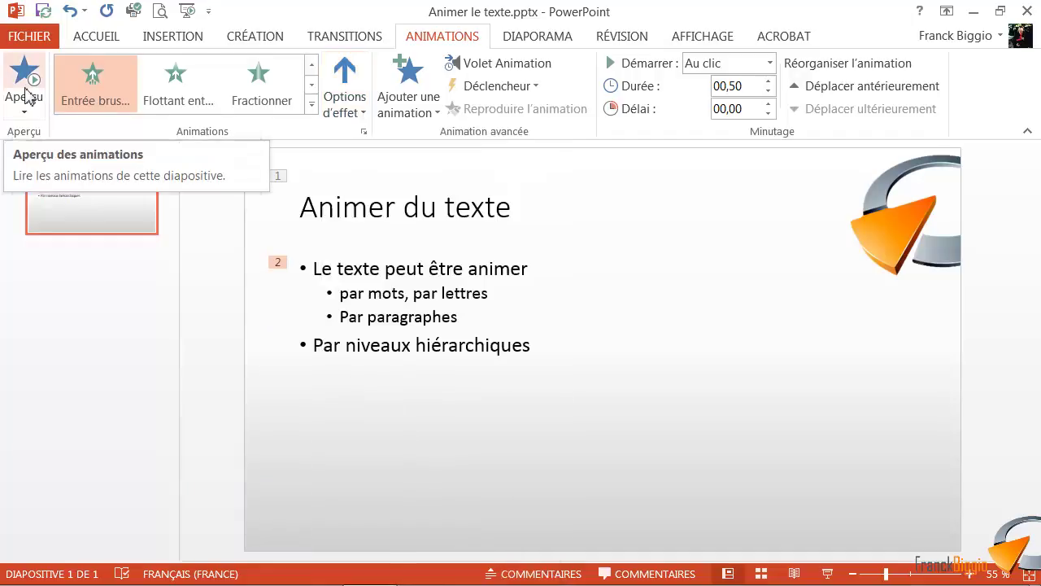
left_click(27, 94)
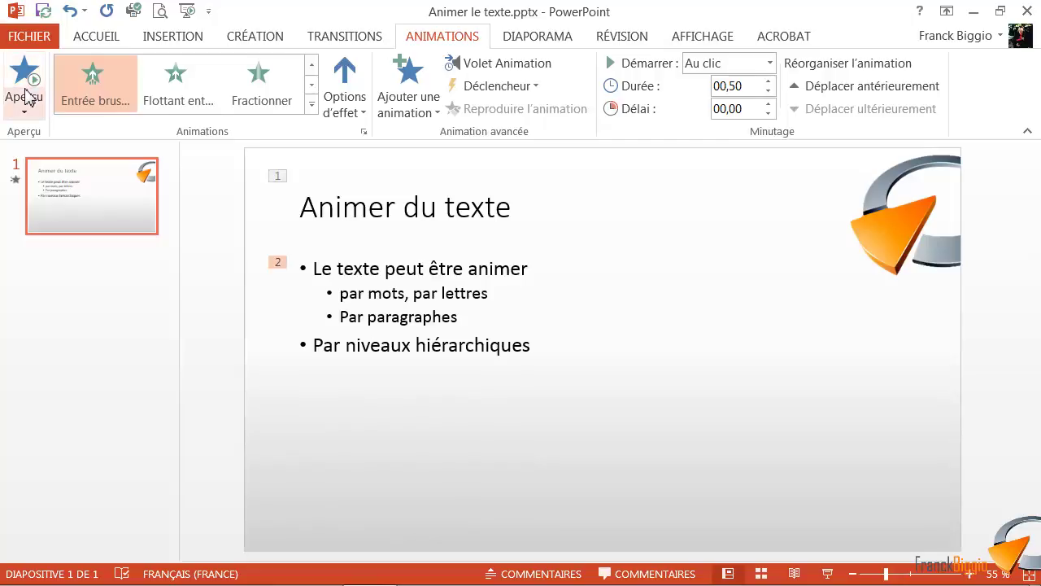
left_click(370, 294)
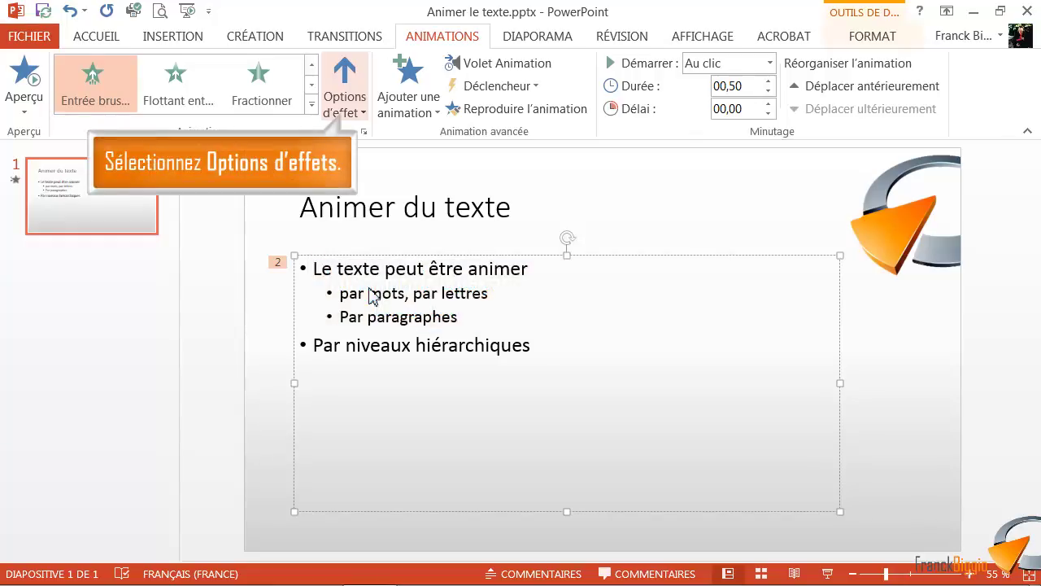
Switch the bullets' sequence back to Par paragraphe and preview it.
left_click(360, 113)
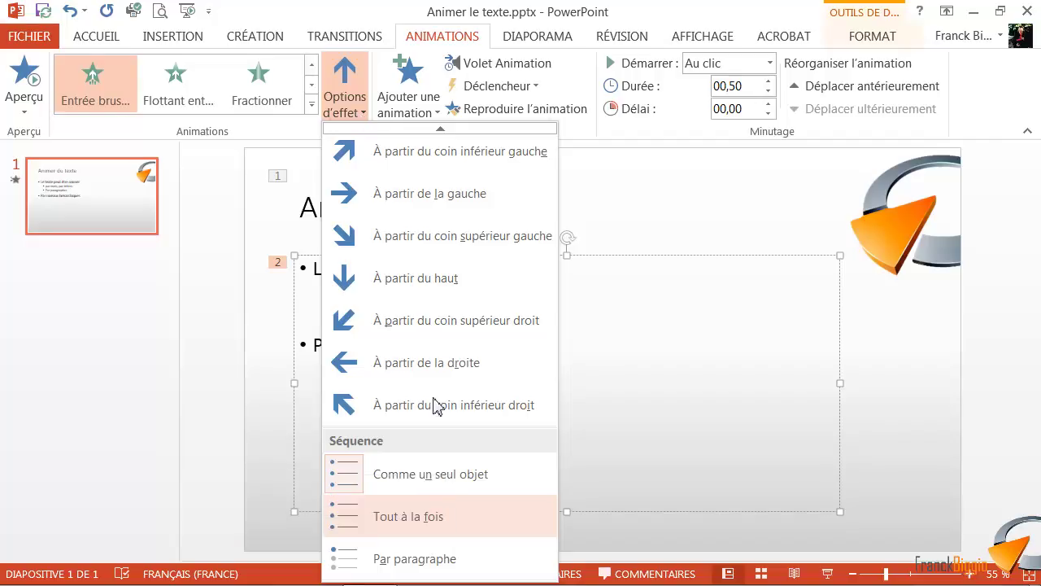
left_click(439, 562)
left_click(27, 81)
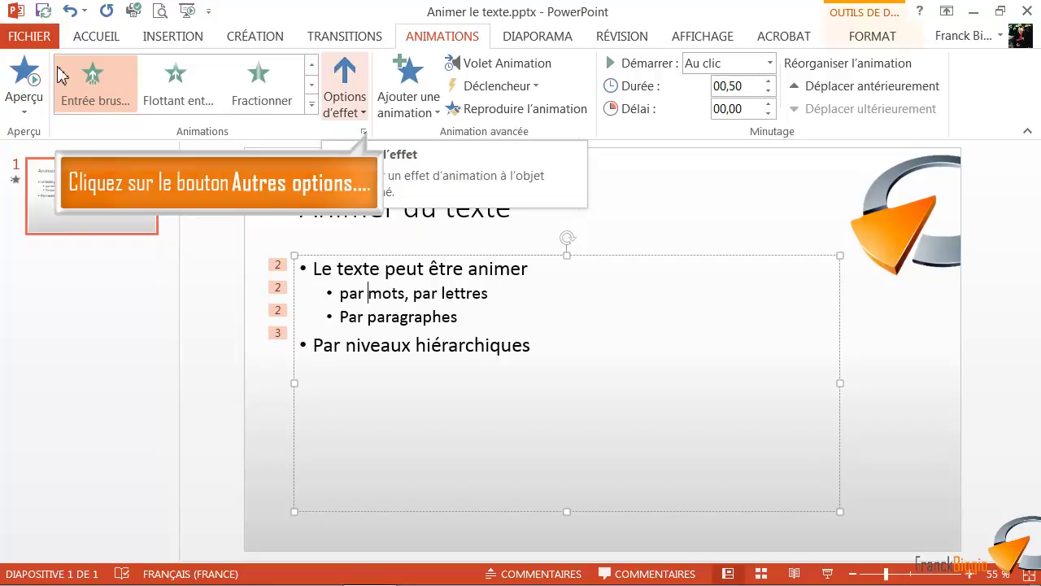
Set the bullets' Grouper le texte to Par 2e niveaux de paragraphes, then preview the slide.
left_click(365, 132)
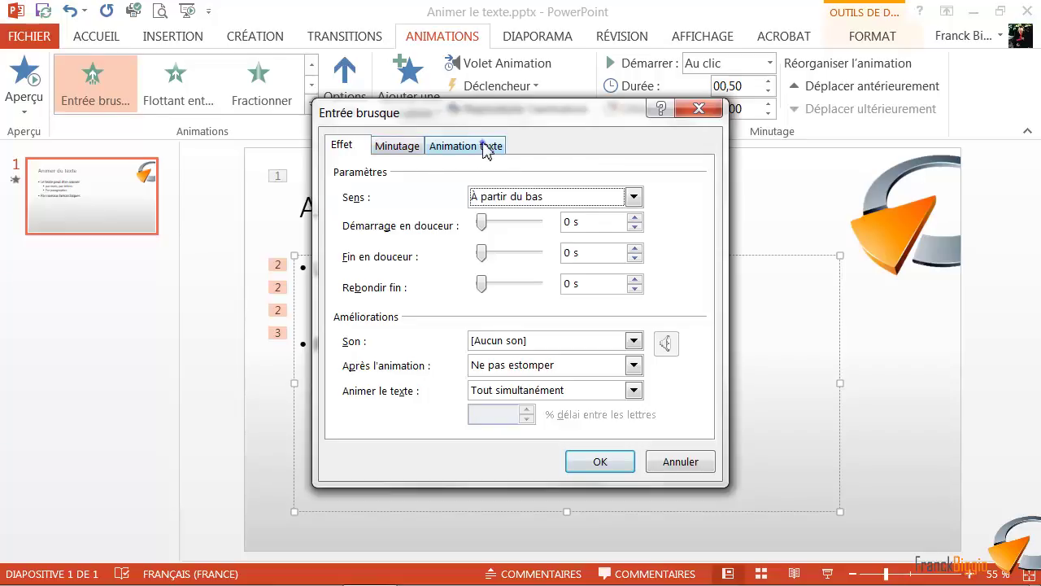
left_click(486, 147)
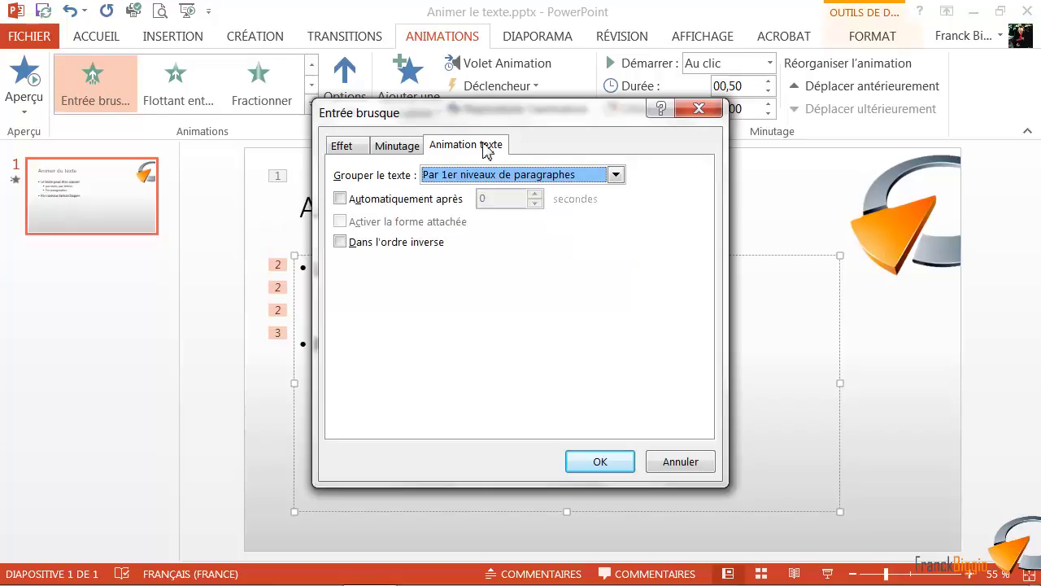
left_click(621, 178)
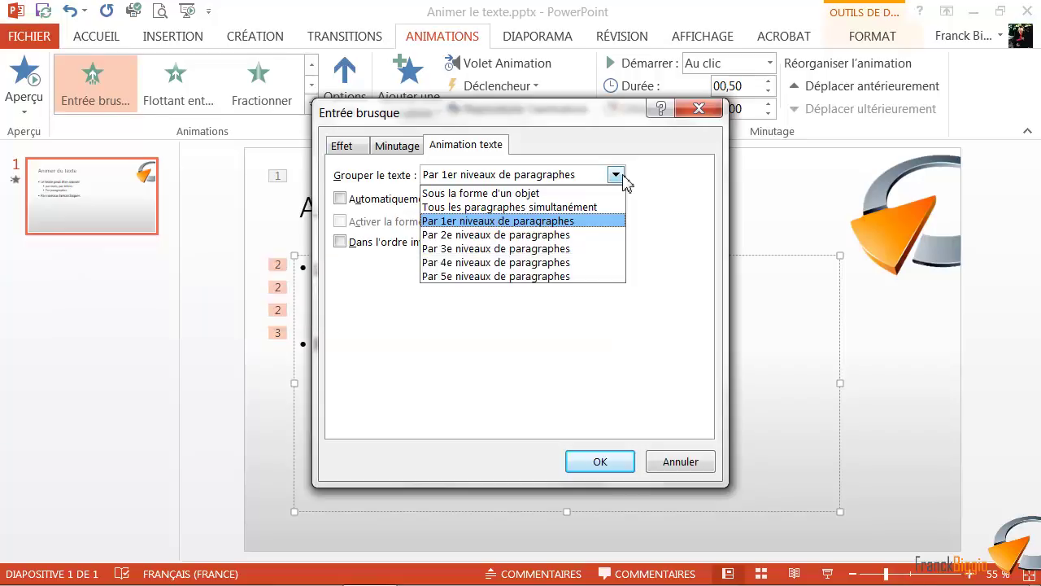
left_click(598, 236)
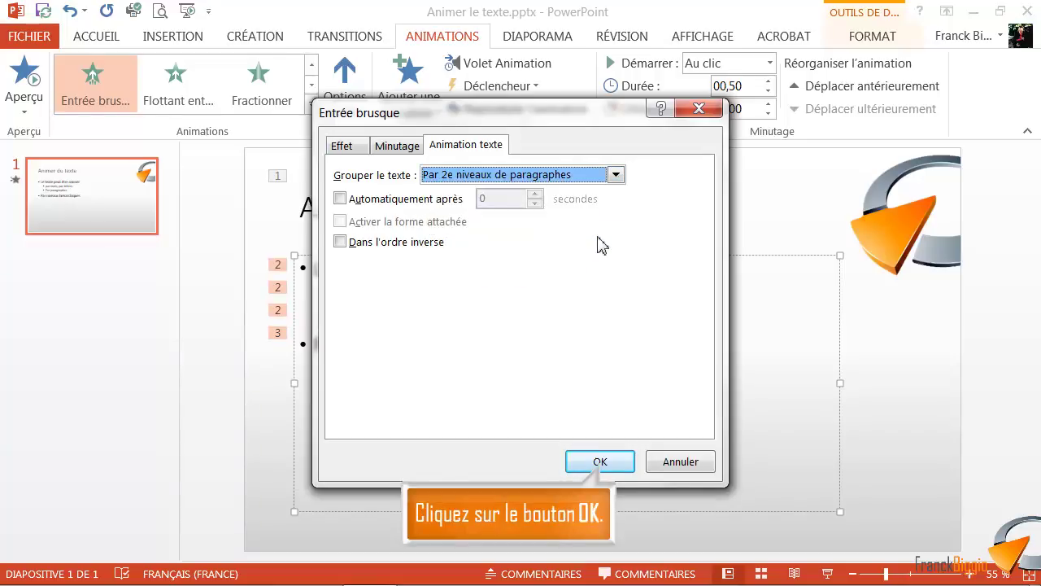
left_click(599, 462)
left_click(26, 85)
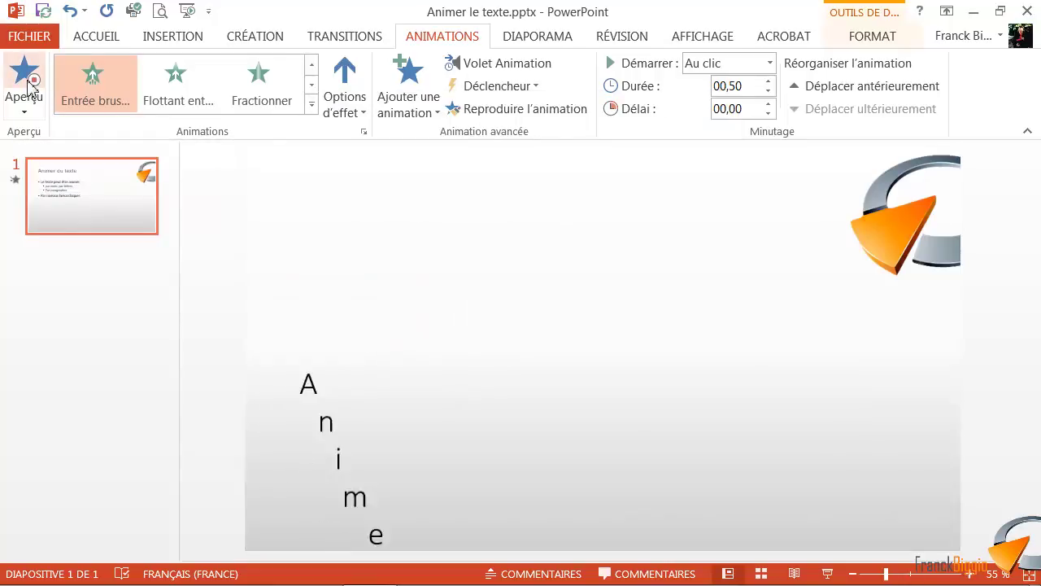